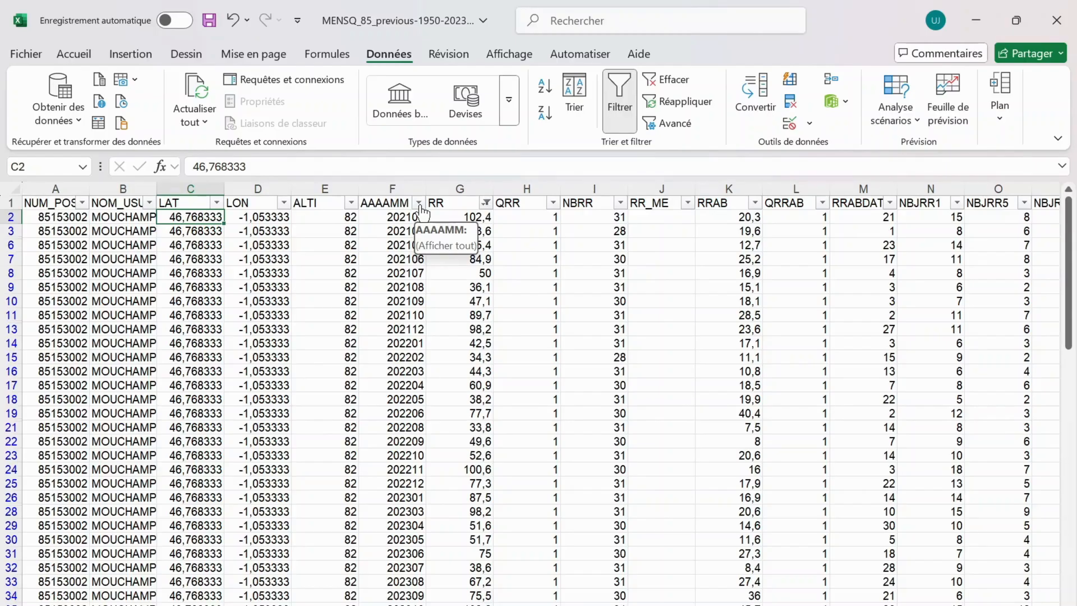
Filter the AAAAMM column to show only rows greater than or equal to 202301
{"action": "left_click", "coordinate": [420, 203]}
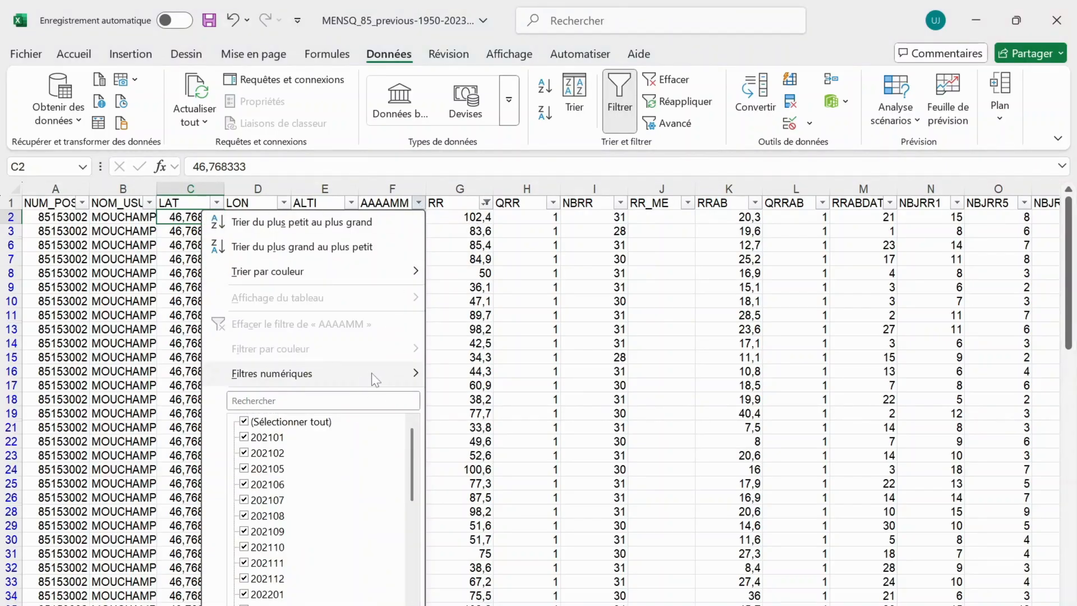
{"action": "mouse_move", "coordinate": [372, 374]}
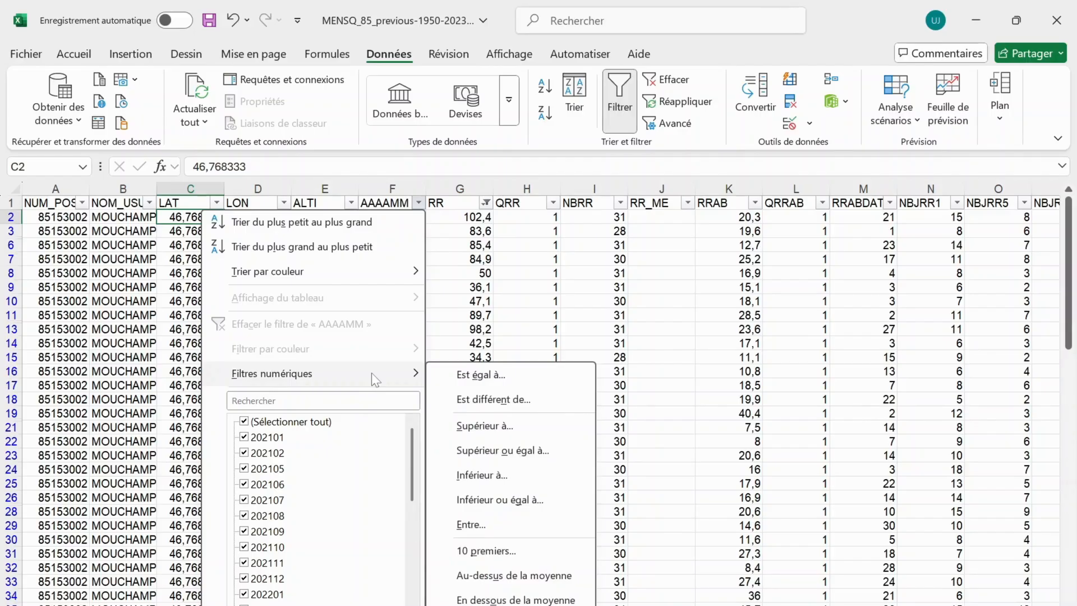
{"action": "left_click", "coordinate": [542, 452]}
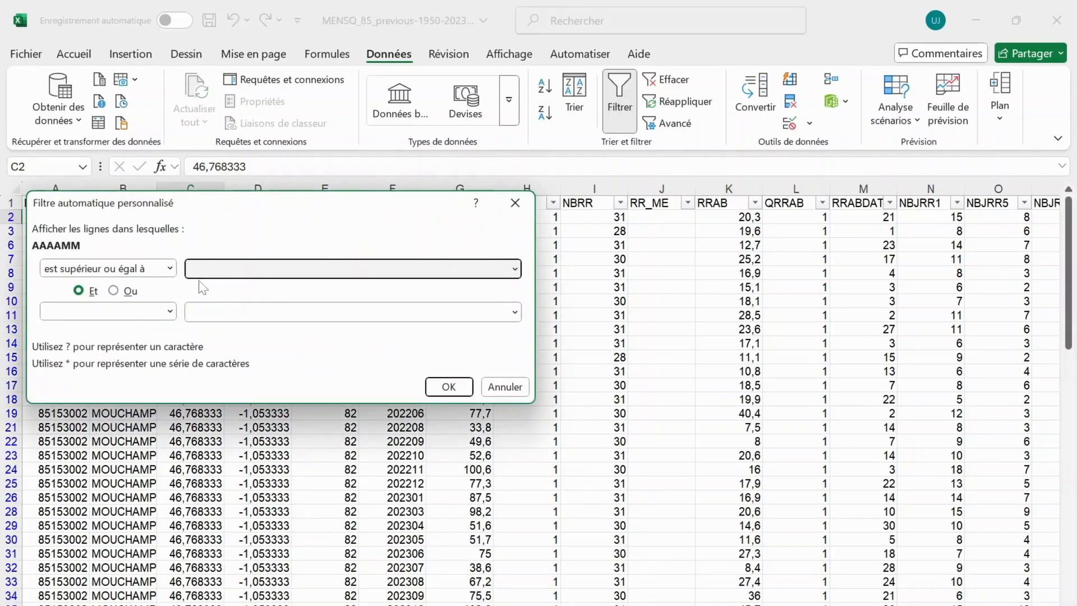
{"action": "type", "text": "202301"}
{"action": "left_click", "coordinate": [441, 386]}
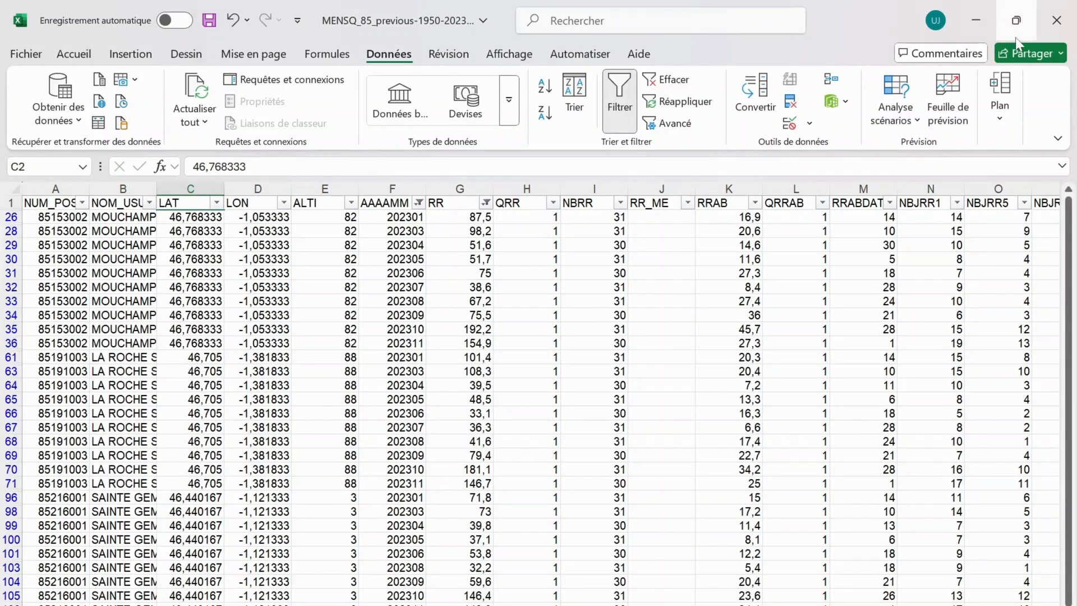
Copy the whole filtered table, headers included, and paste it into a new blank worksheet starting at A1
{"action": "left_click", "coordinate": [1016, 21]}
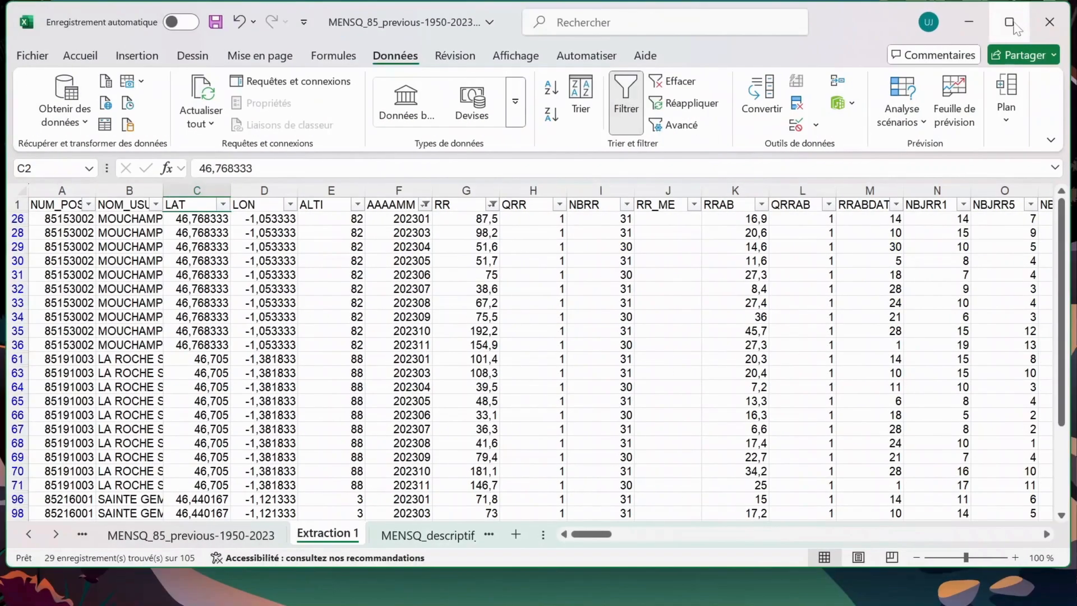
{"action": "left_click", "coordinate": [1011, 25]}
{"action": "left_click", "coordinate": [534, 426]}
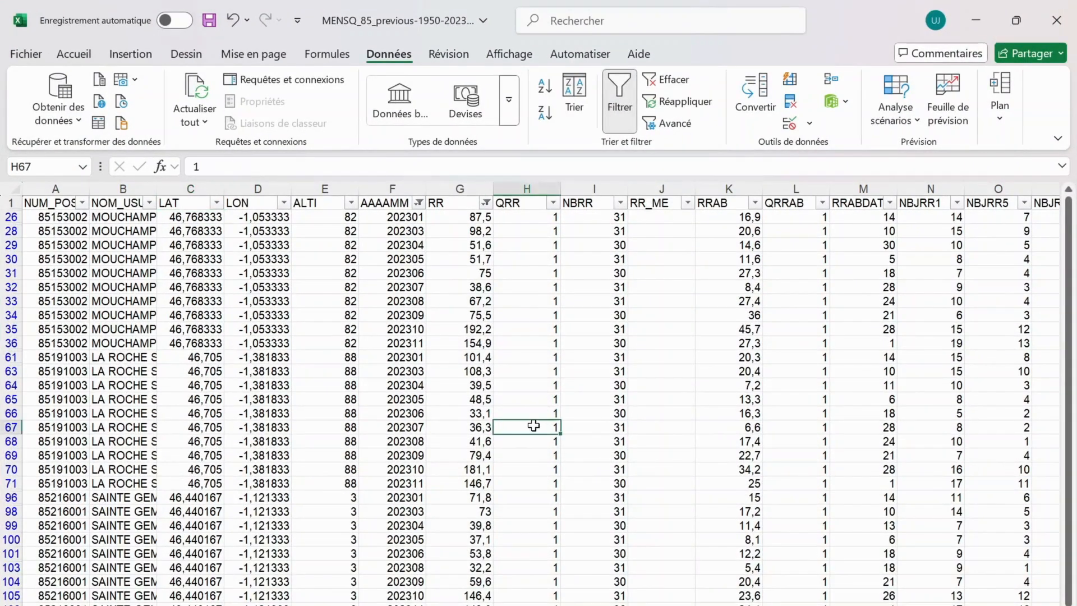
{"action": "key", "text": "ctrl+a"}
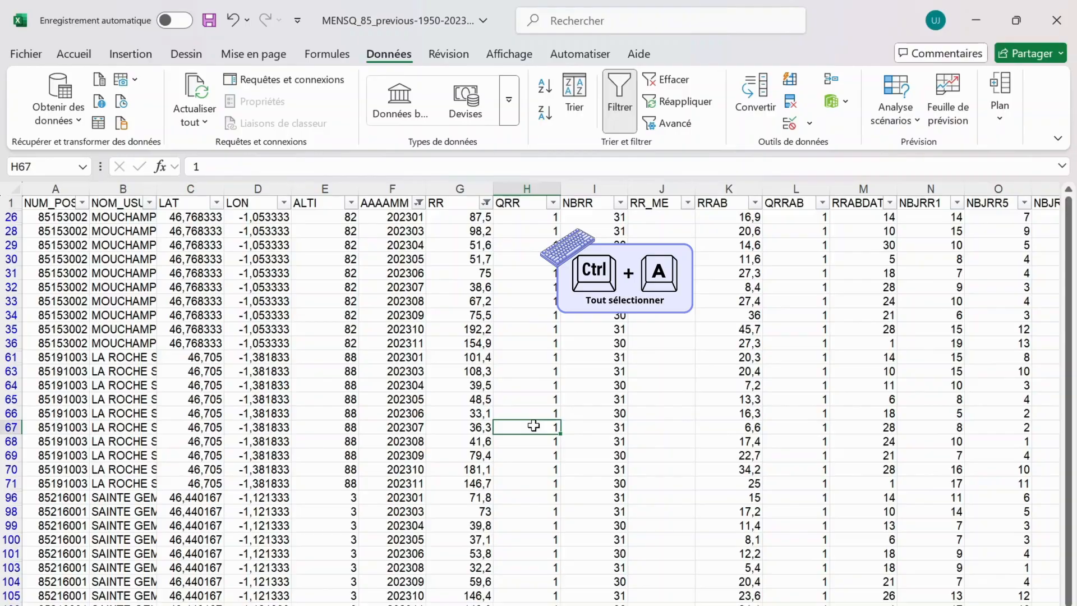
{"action": "key", "text": "ctrl+c"}
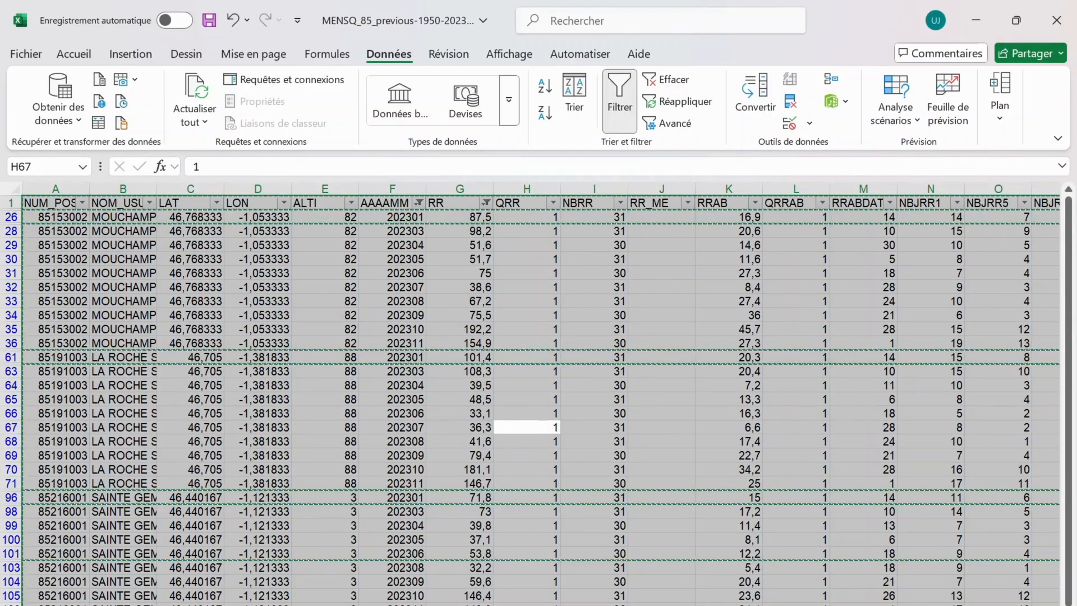
{"action": "left_click", "coordinate": [408, 605]}
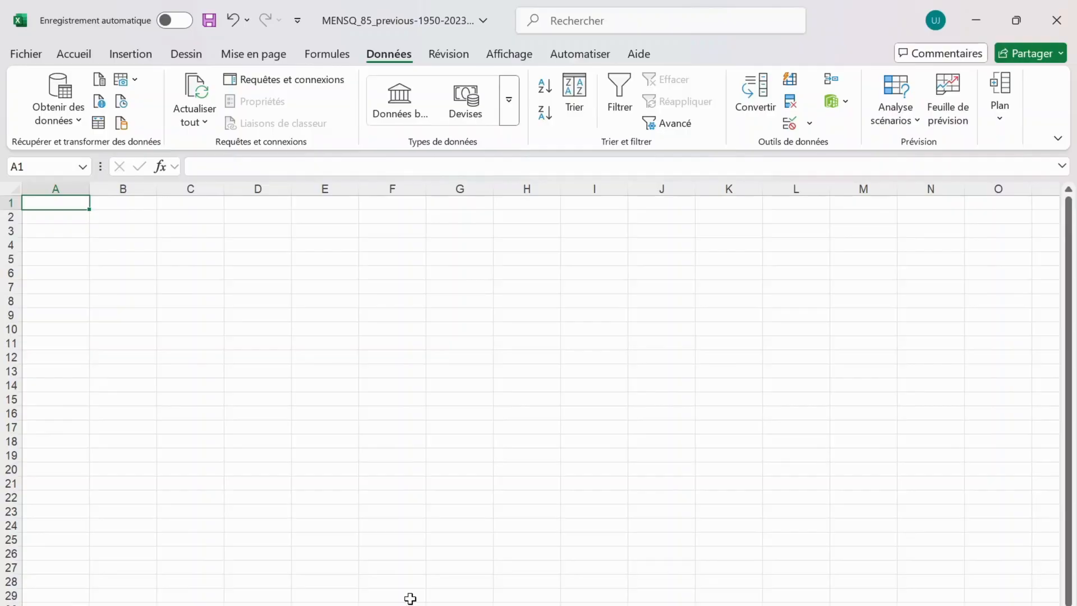
{"action": "key", "text": "ctrl+v"}
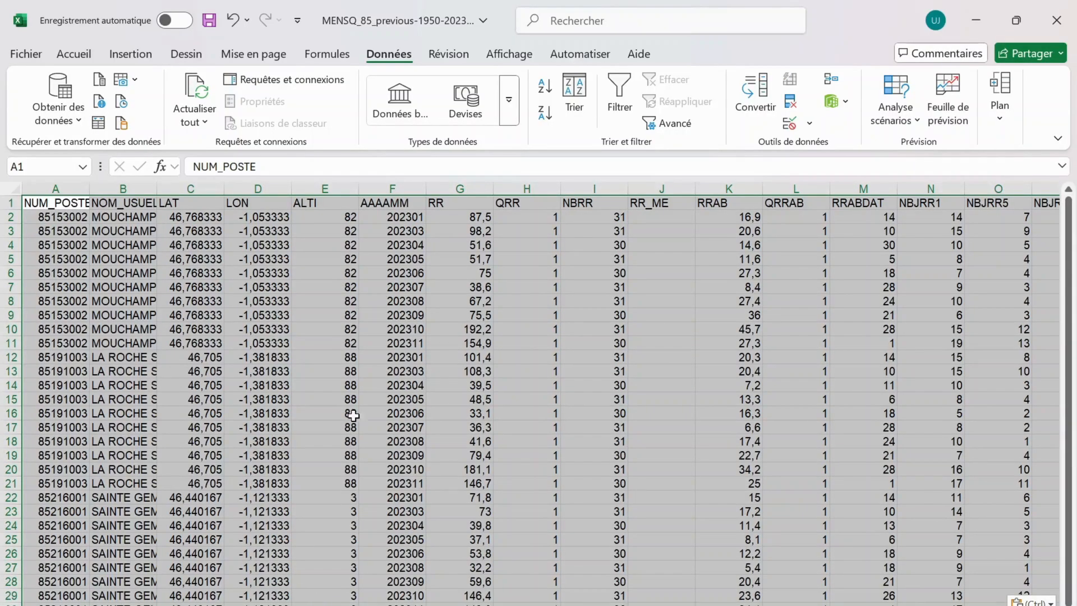
Turn on header filters for the pasted table and rename its worksheet as Extraction 2
{"action": "left_click", "coordinate": [496, 262]}
{"action": "left_click", "coordinate": [631, 106]}
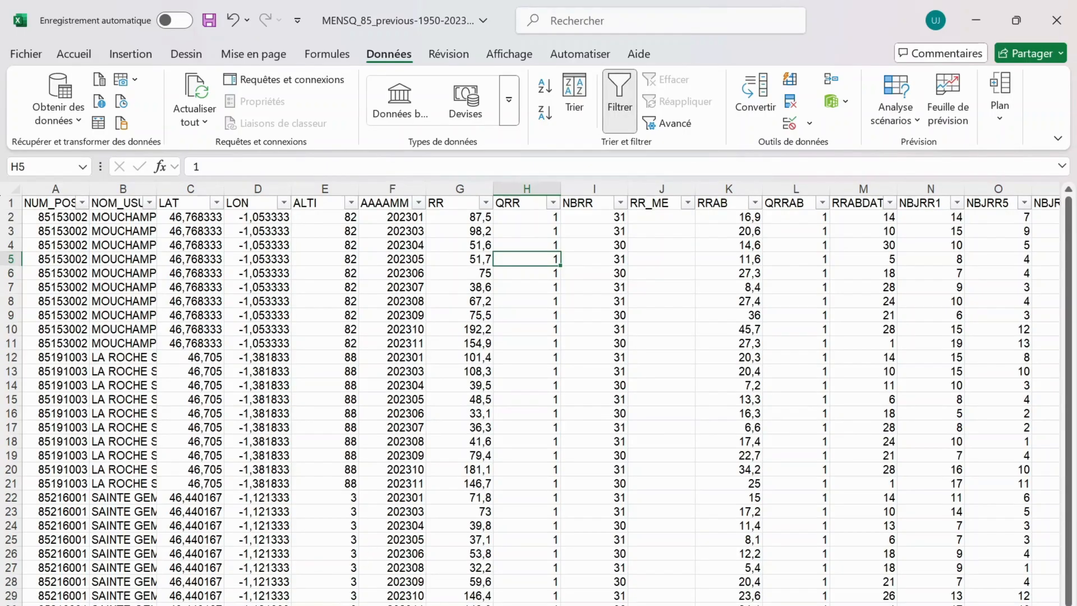
{"action": "double_click", "coordinate": [112, 605]}
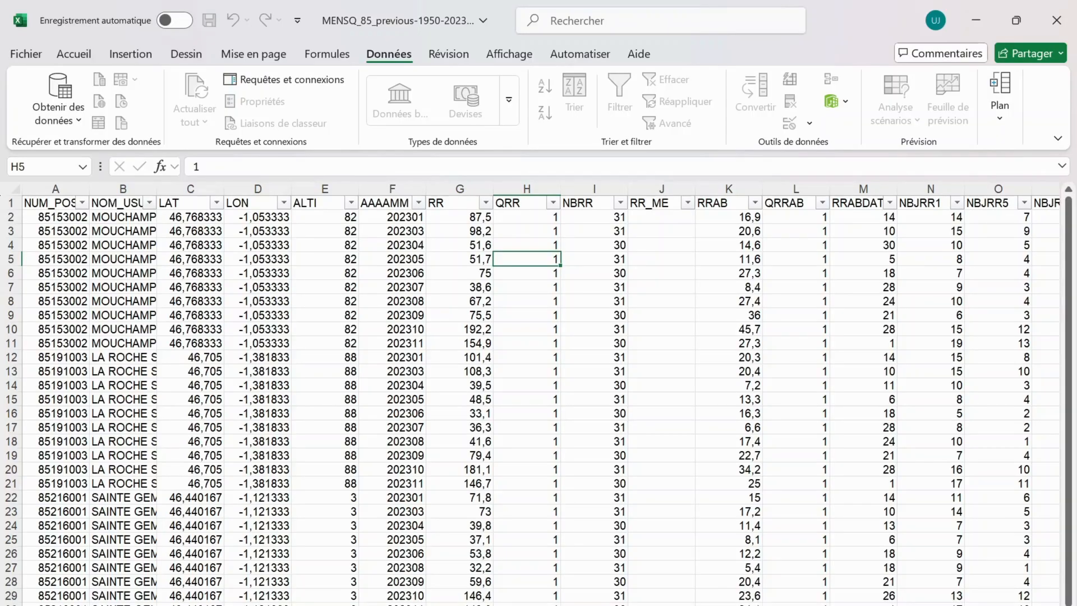
{"action": "key", "text": "Return"}
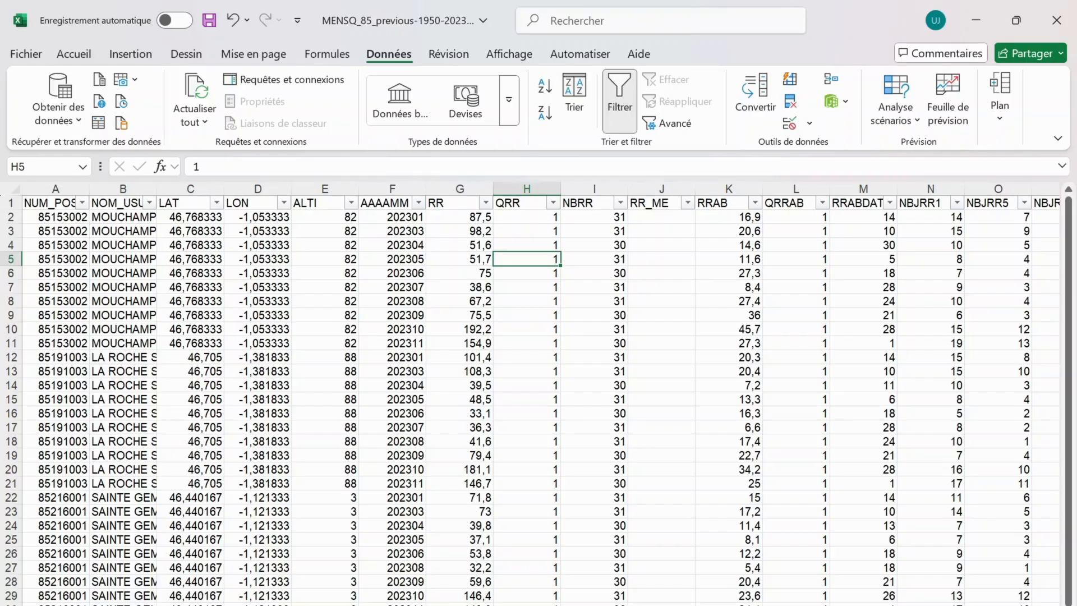
Review the original data and first extraction sheets, and look across all the columns of the second extraction
{"action": "key", "text": "ctrl+Page_Up"}
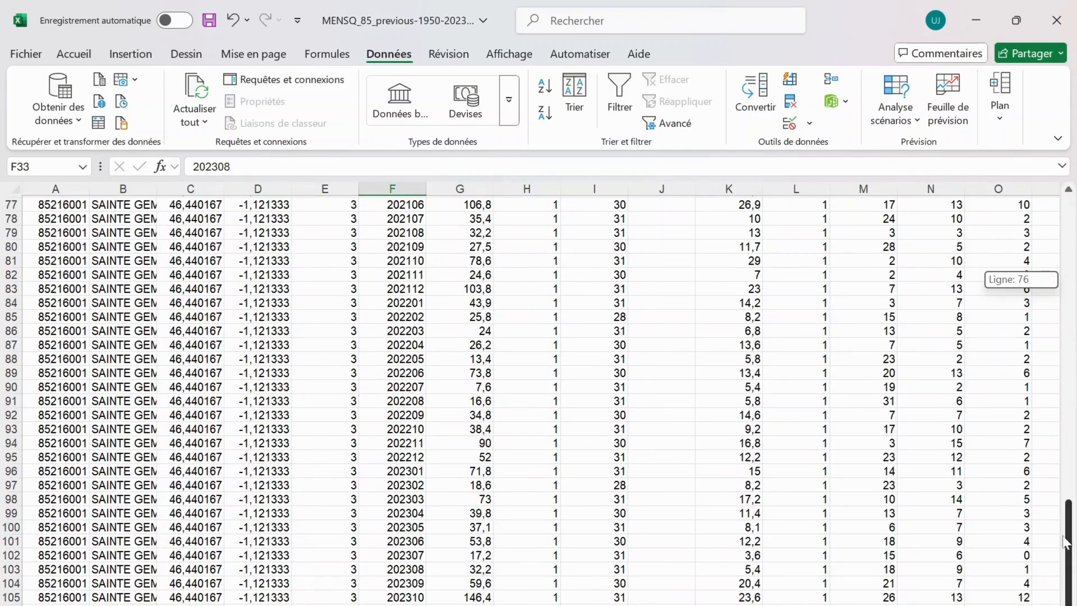
{"action": "left_click_drag", "start_coordinate": [1068, 542], "coordinate": [1075, 218]}
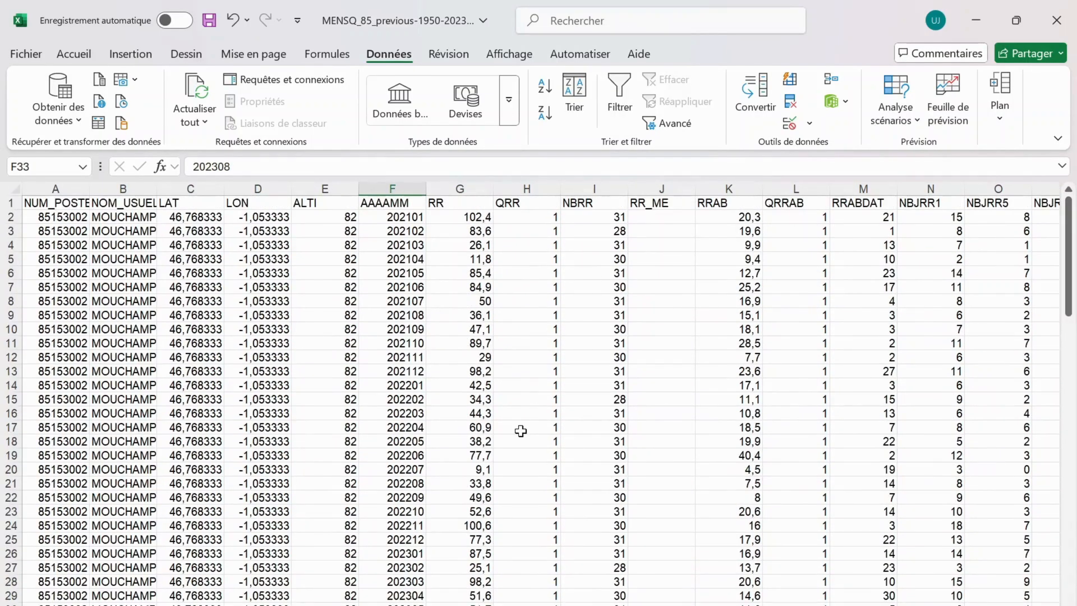
{"action": "key", "text": "ctrl+Page_Down"}
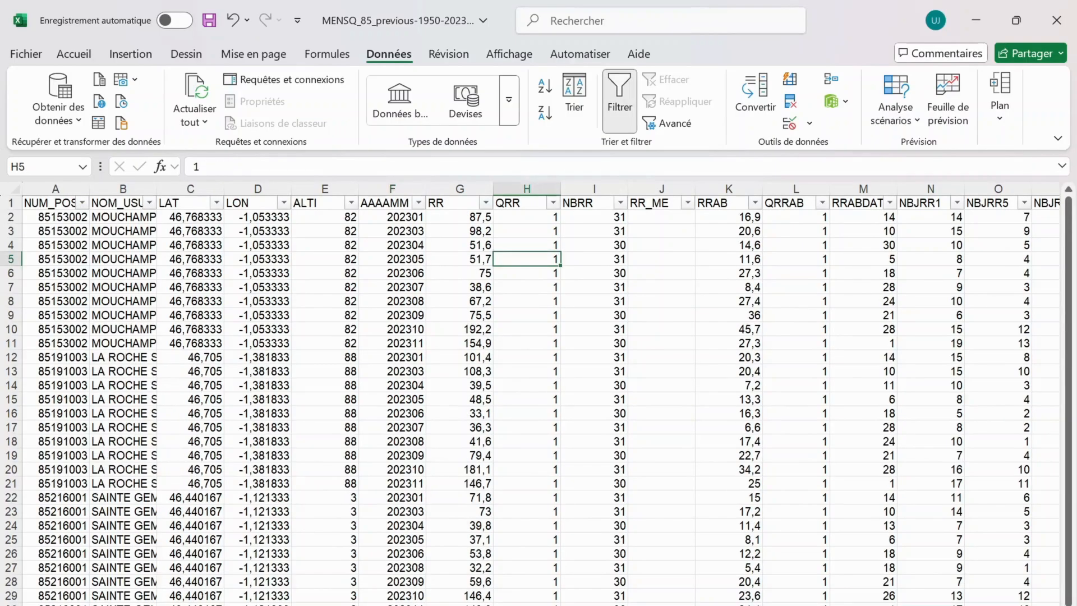
{"action": "left_click", "coordinate": [204, 604]}
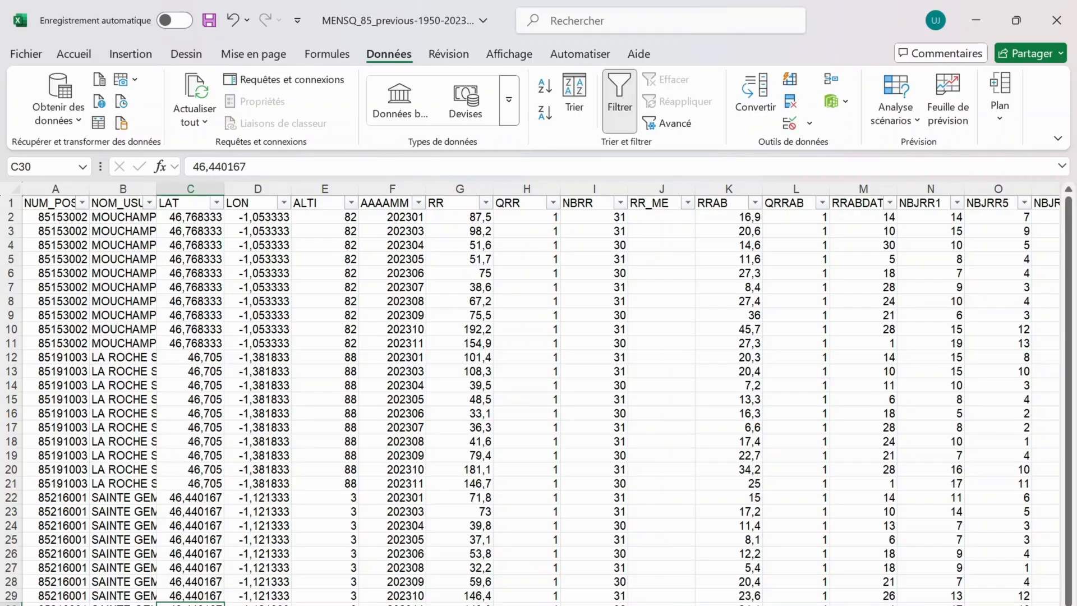
{"action": "scroll", "coordinate": [930, 599], "scroll_direction": "right", "scroll_amount": 20}
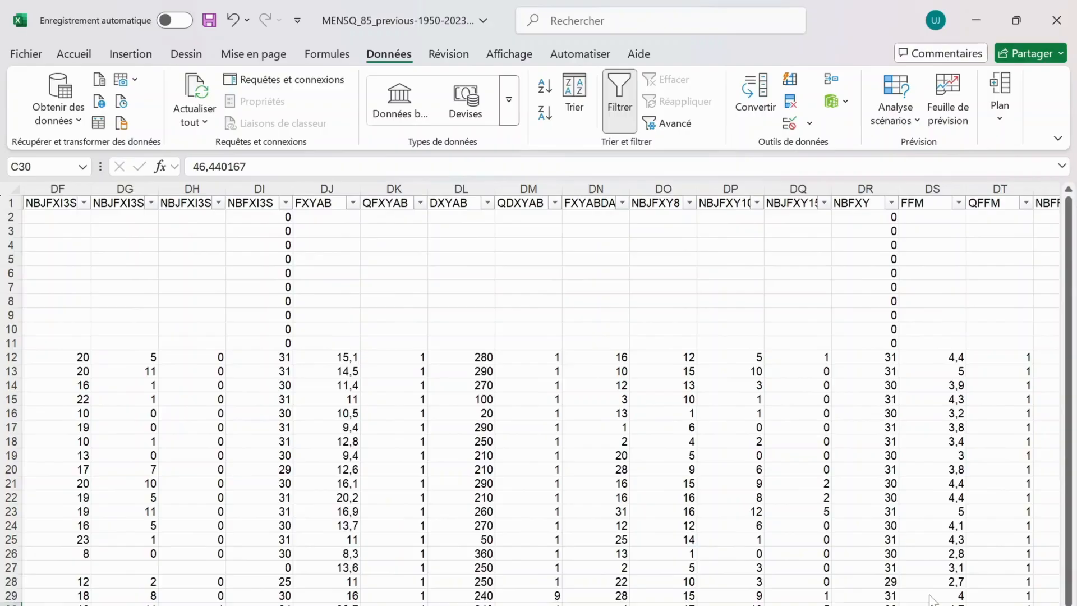
{"action": "scroll", "coordinate": [930, 599], "scroll_direction": "left", "scroll_amount": 20}
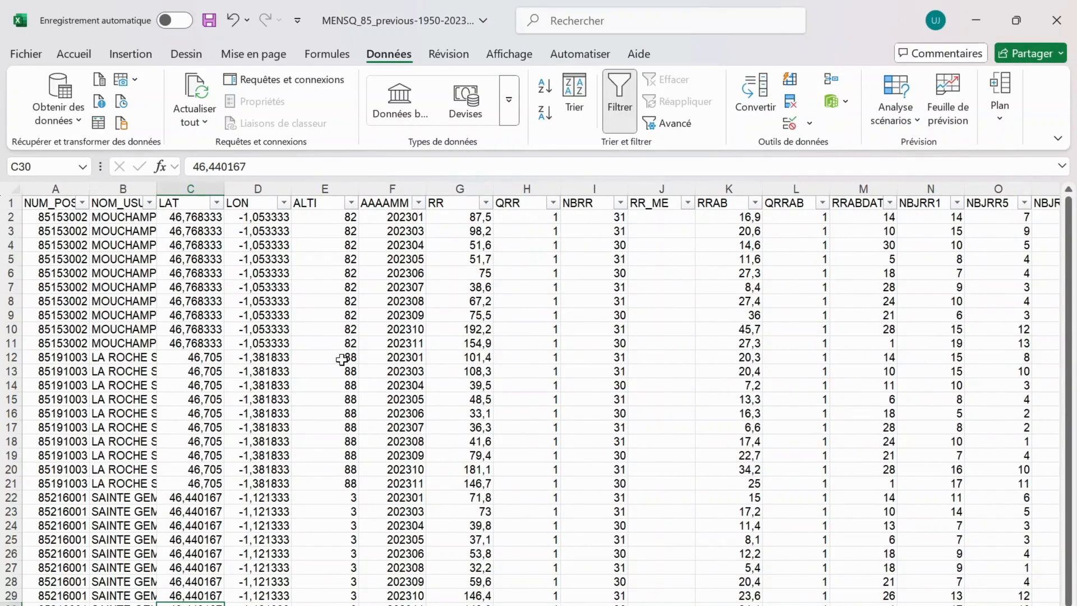
Consult the field description sheet for the NBJRR1 to NBJRR100 rows, focusing on NBJRR30 to NBJRR100
{"action": "key", "text": "ctrl+Page_Down"}
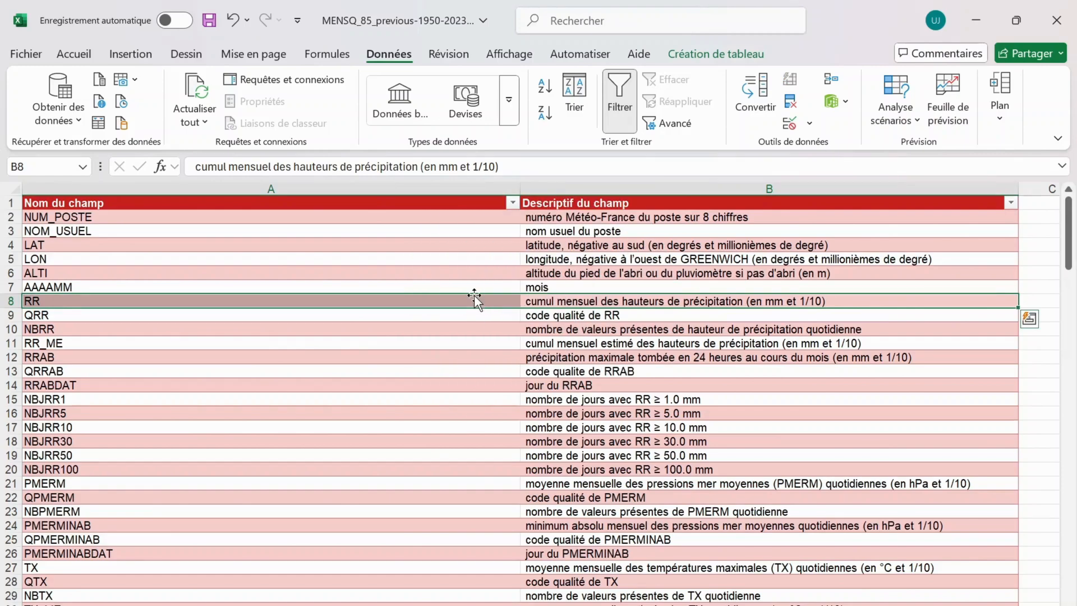
{"action": "left_click", "coordinate": [14, 400]}
{"action": "left_click_drag", "start_coordinate": [13, 400], "coordinate": [48, 475]}
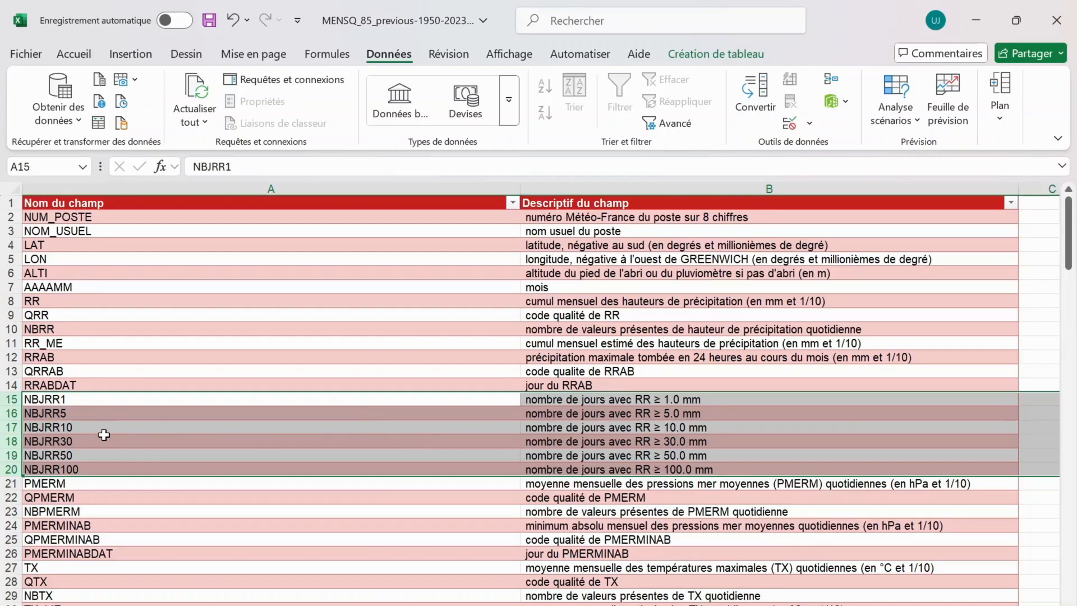
{"action": "left_click", "coordinate": [50, 445]}
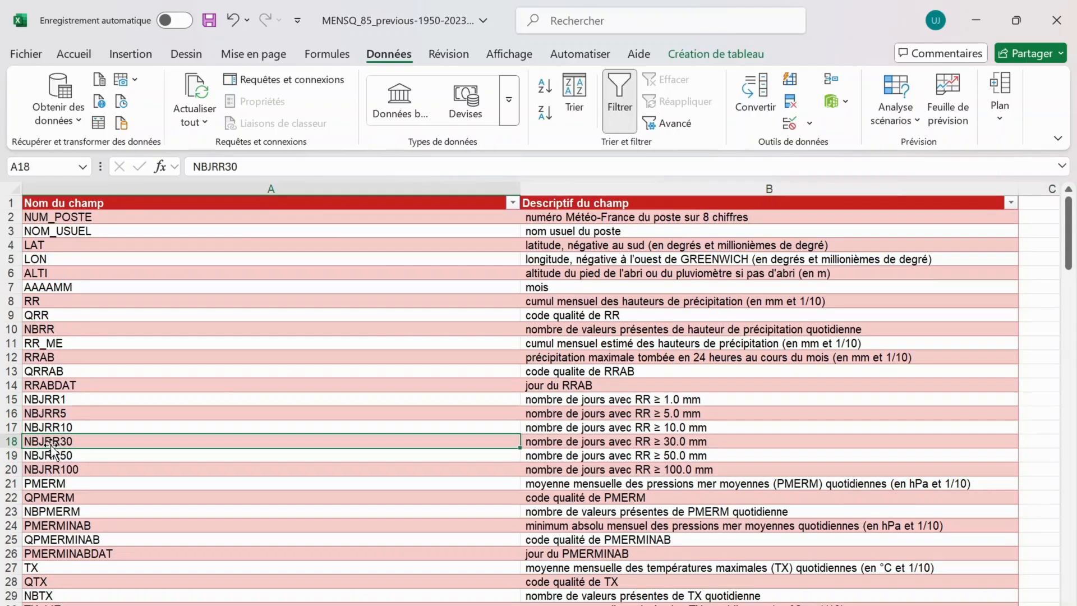
{"action": "left_click", "coordinate": [7, 443]}
{"action": "left_click_drag", "start_coordinate": [4, 449], "coordinate": [5, 470]}
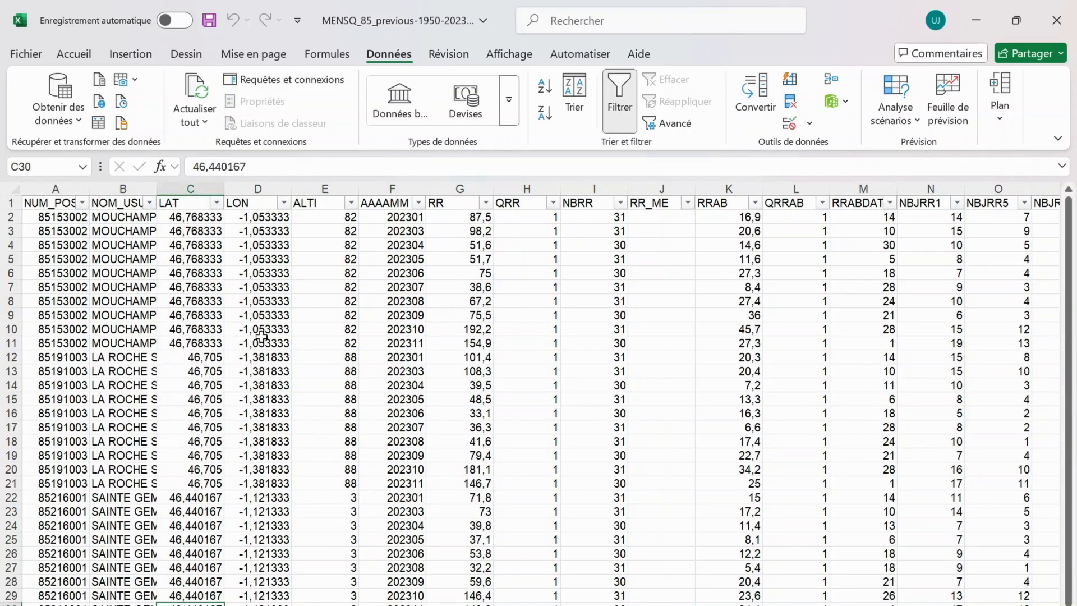
Delete the NUM_POSTE column and the LAT, LON and ALTI columns from the Extraction 2 sheet
{"action": "left_click", "coordinate": [66, 184]}
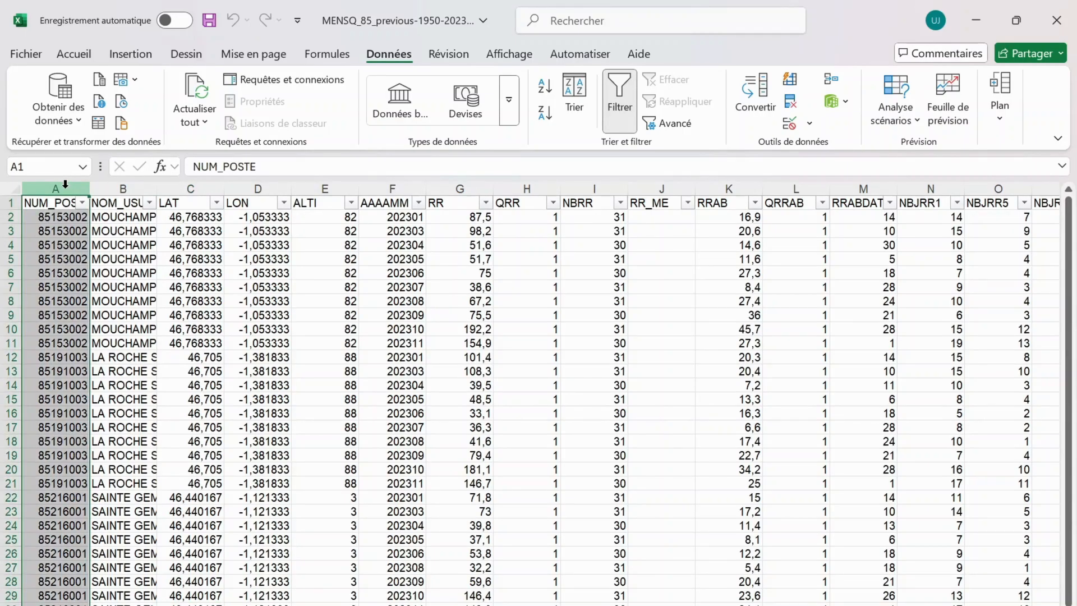
{"action": "right_click", "coordinate": [66, 184]}
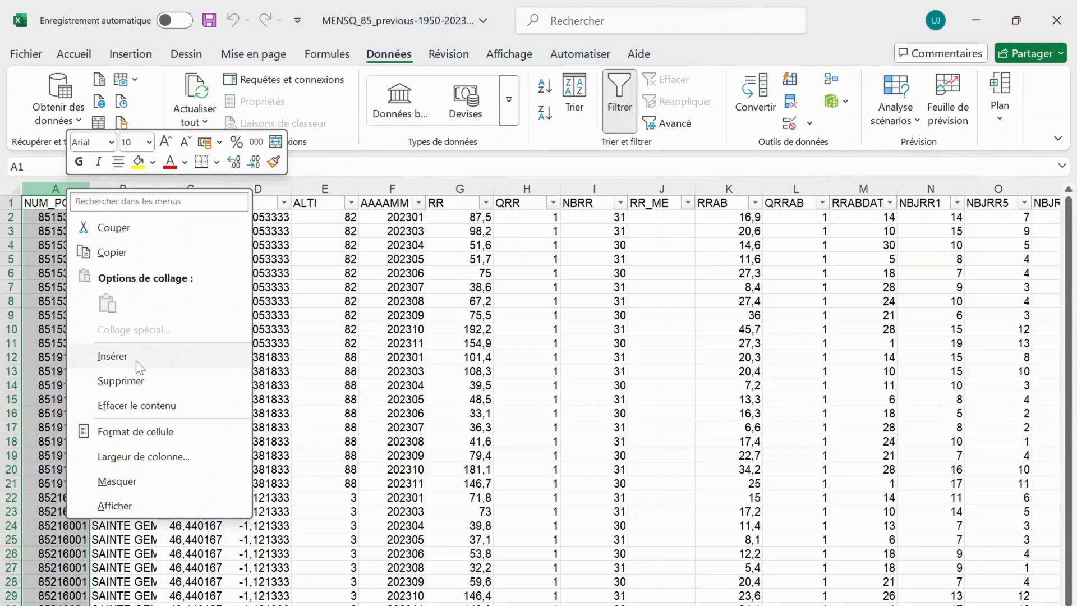
{"action": "left_click", "coordinate": [135, 381]}
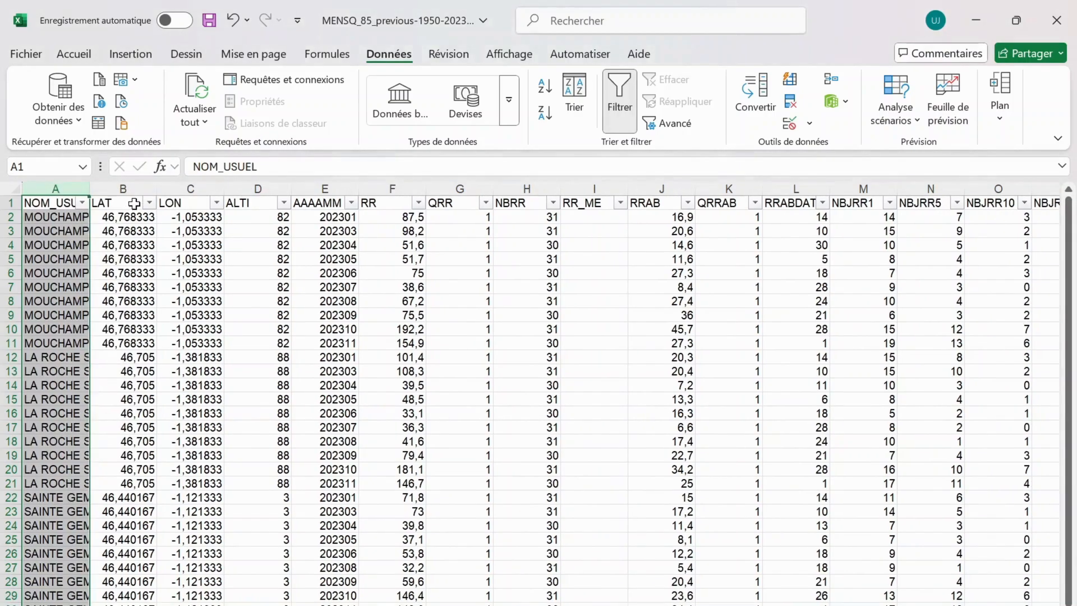
{"action": "left_click_drag", "start_coordinate": [132, 187], "coordinate": [256, 187]}
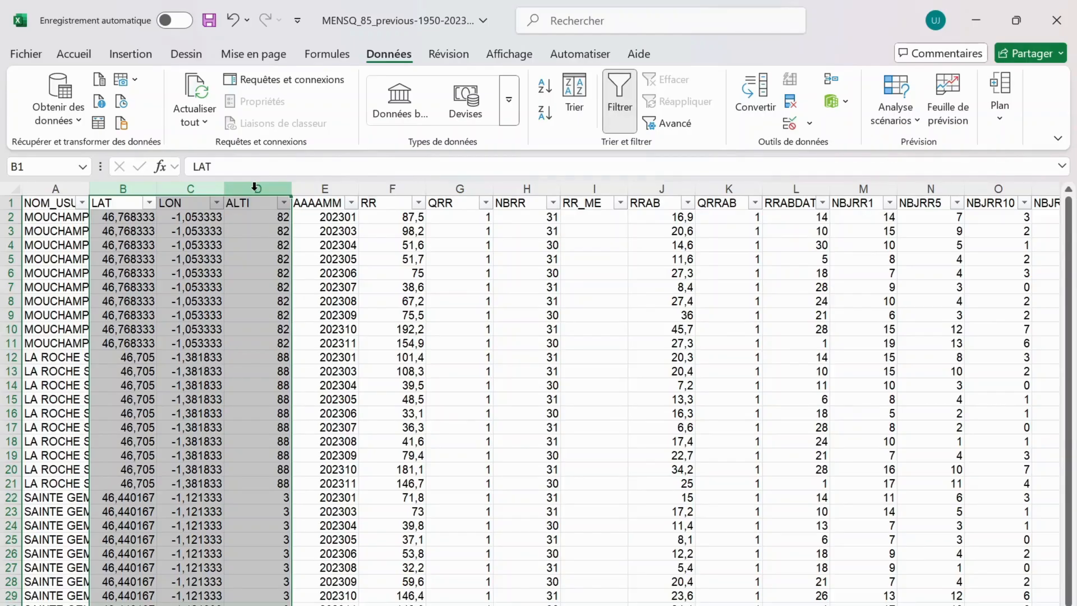
{"action": "right_click", "coordinate": [255, 188]}
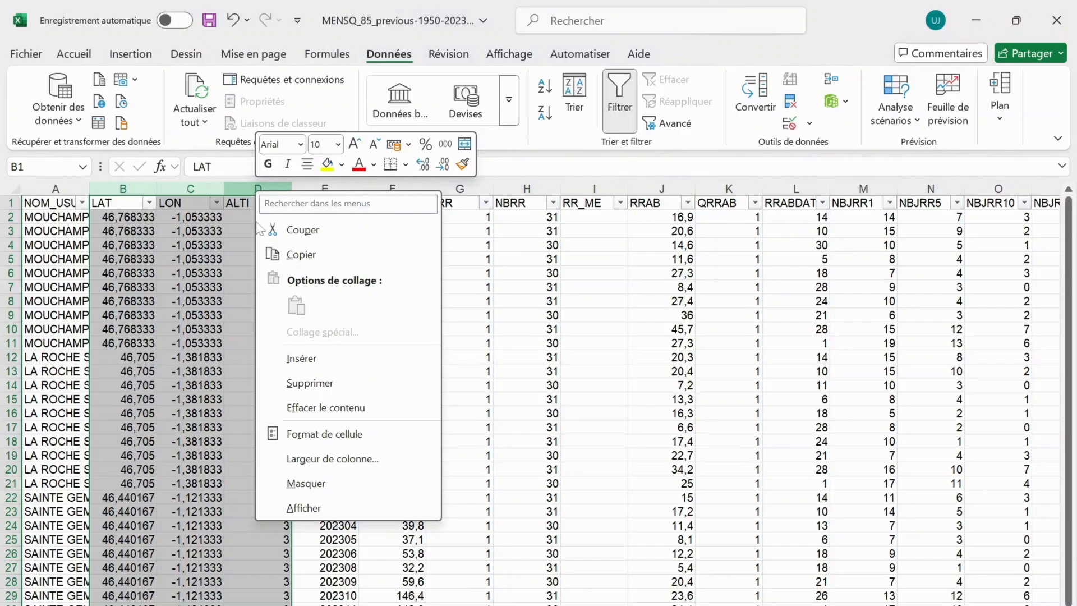
{"action": "left_click", "coordinate": [275, 376]}
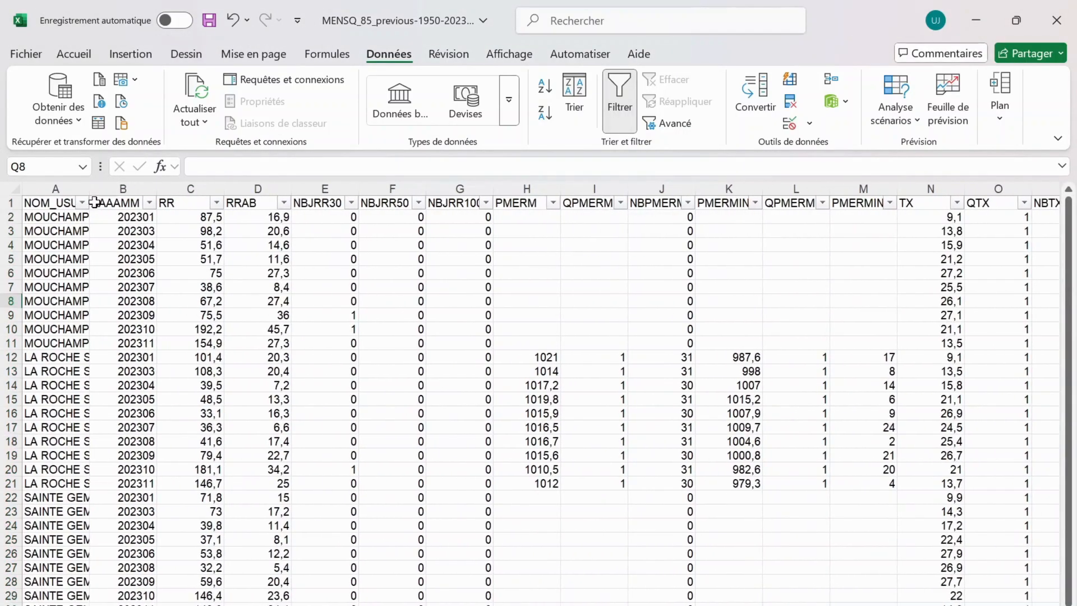
Copy the table's NOM_USUEL to NBJRR100 columns and paste them into a new blank worksheet at A1
{"action": "left_click_drag", "start_coordinate": [50, 208], "coordinate": [454, 603]}
{"action": "key", "text": "ctrl+c"}
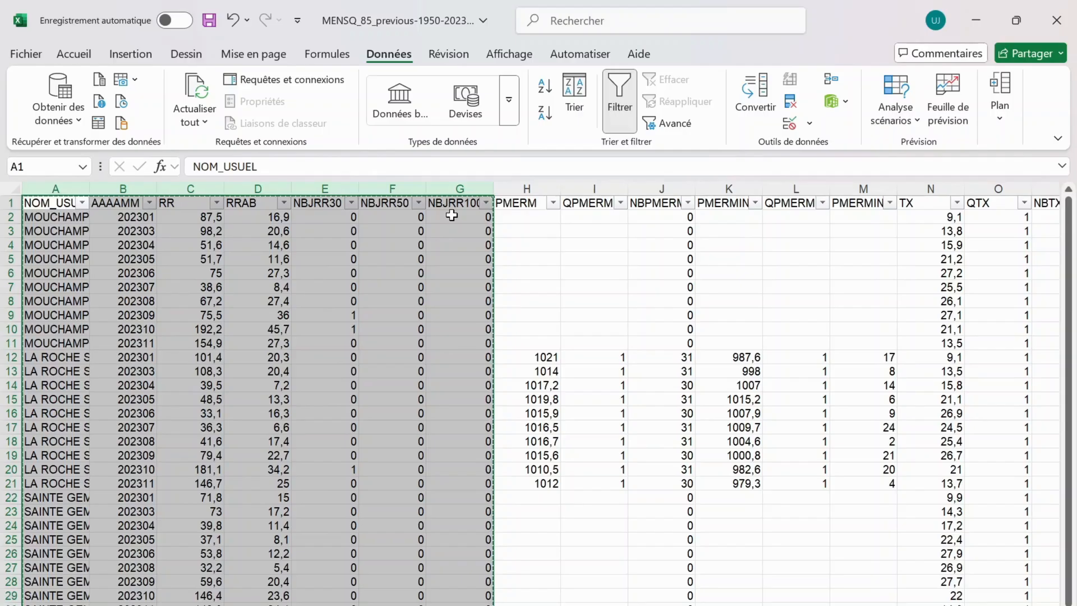
{"action": "left_click", "coordinate": [446, 605]}
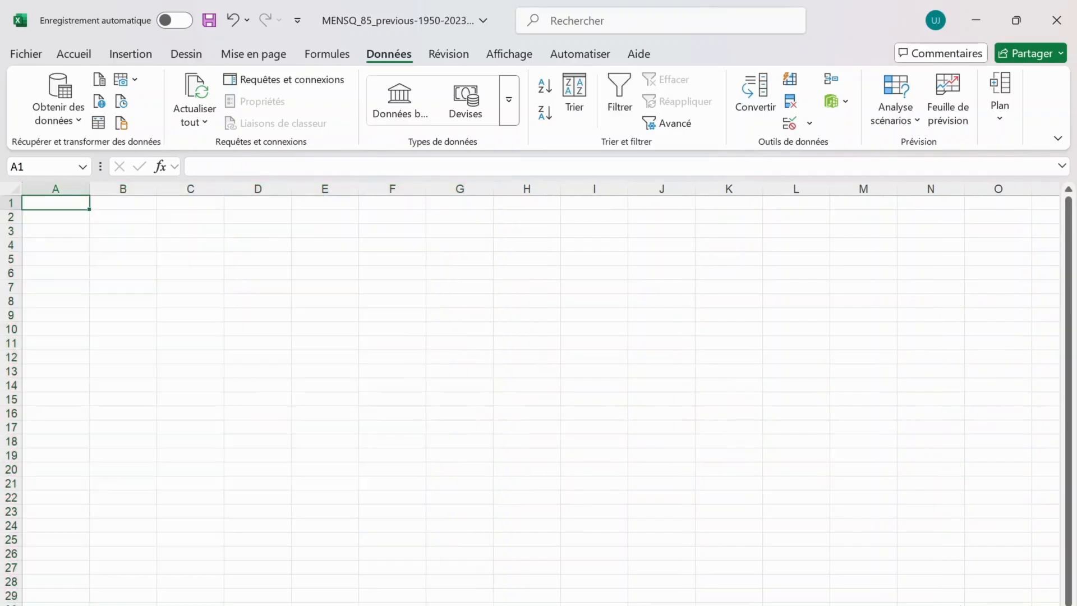
{"action": "key", "text": "ctrl+v"}
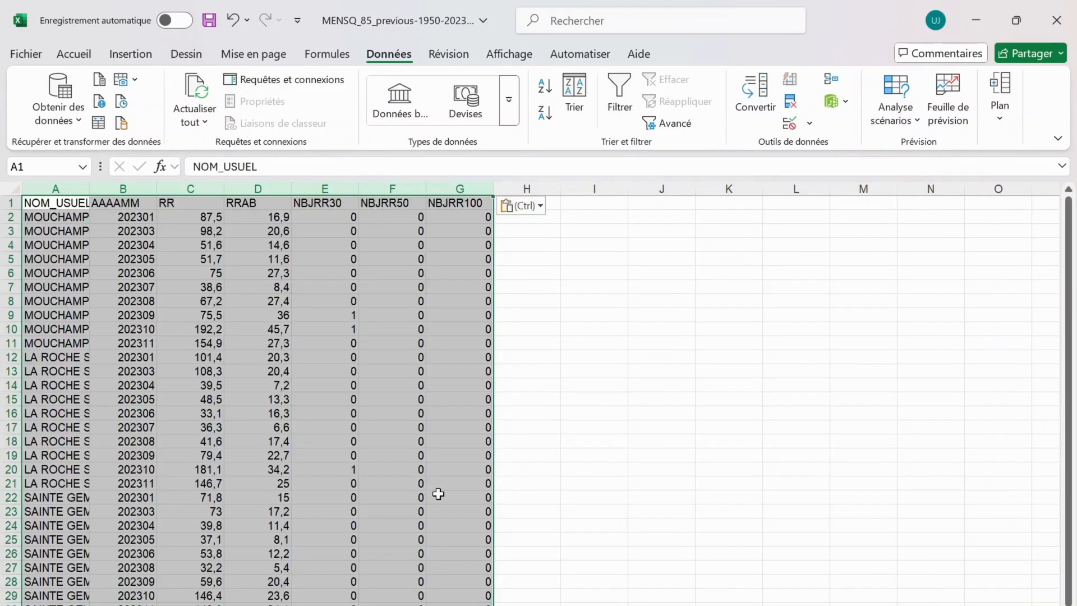
Rename the worksheet holding the reduced table as Analyse
{"action": "left_click", "coordinate": [258, 218]}
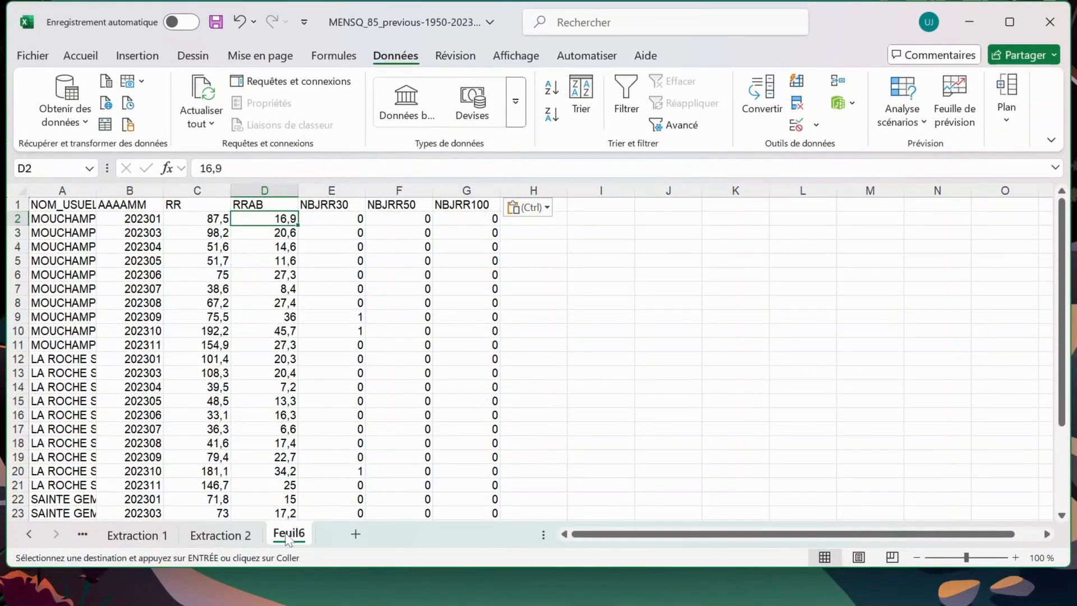
{"action": "double_click", "coordinate": [287, 534]}
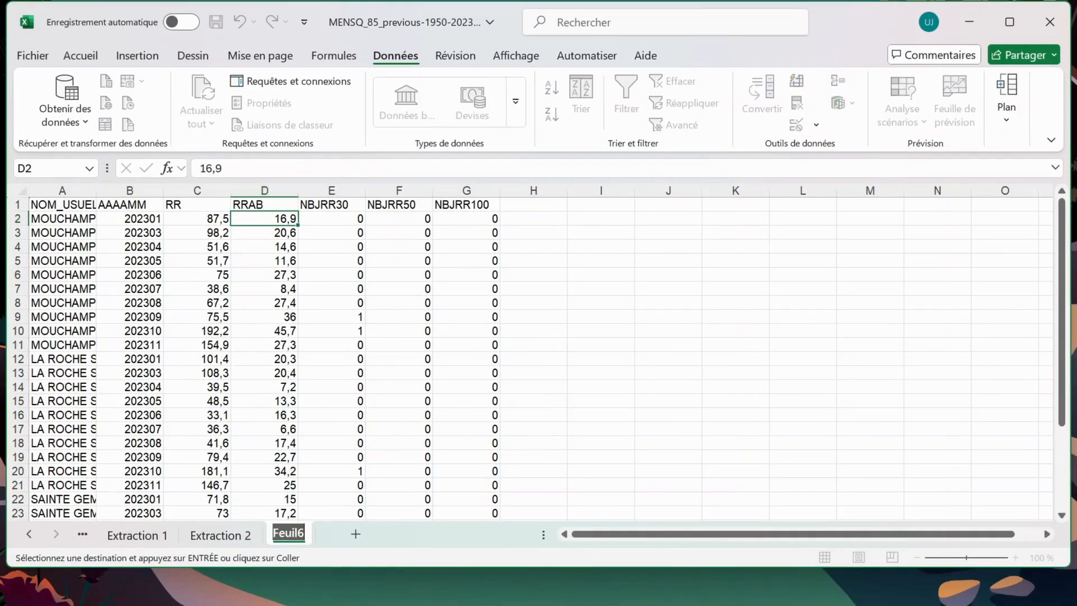
{"action": "type", "text": "Analyse"}
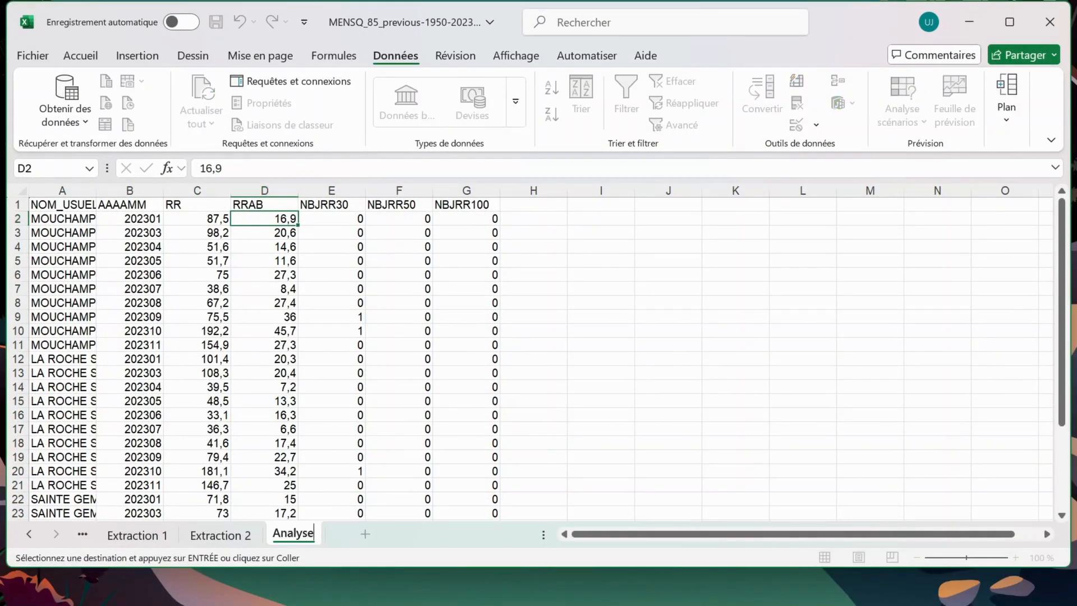
Commit the Analyse worksheet name and maximize the workbook window
{"action": "key", "text": "Return"}
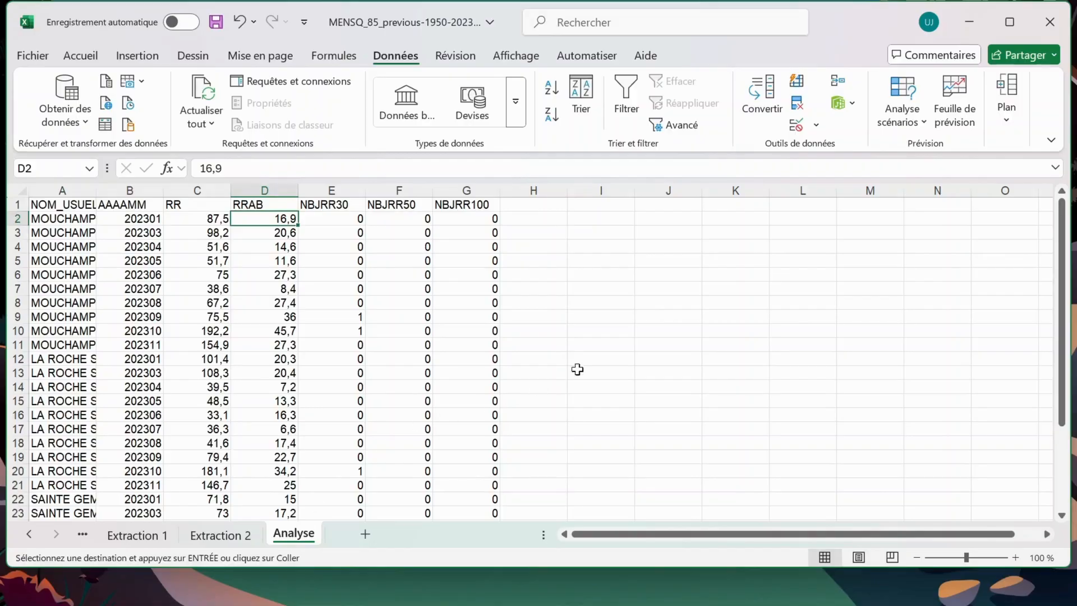
{"action": "left_click", "coordinate": [999, 22]}
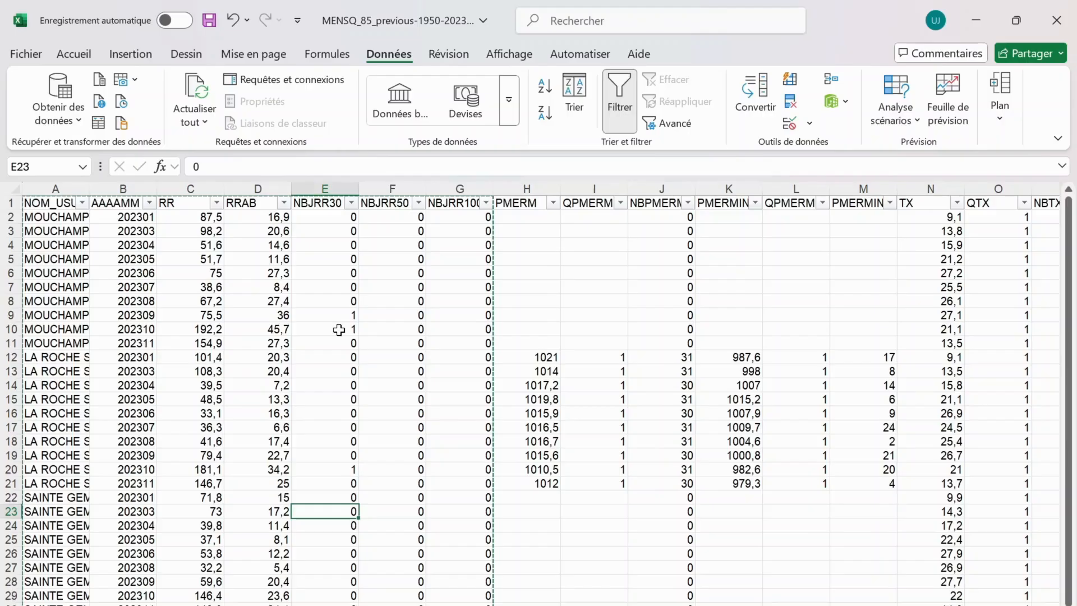
Hide the PMERM column (column H) in the filtered Extraction 2 table
{"action": "left_click", "coordinate": [344, 330]}
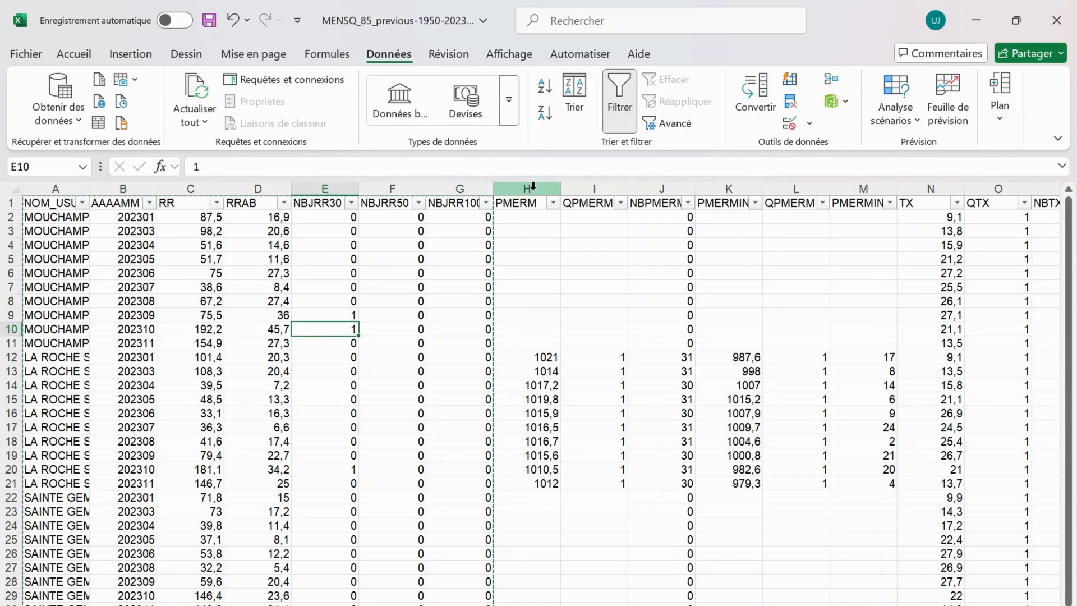
{"action": "left_click", "coordinate": [533, 185]}
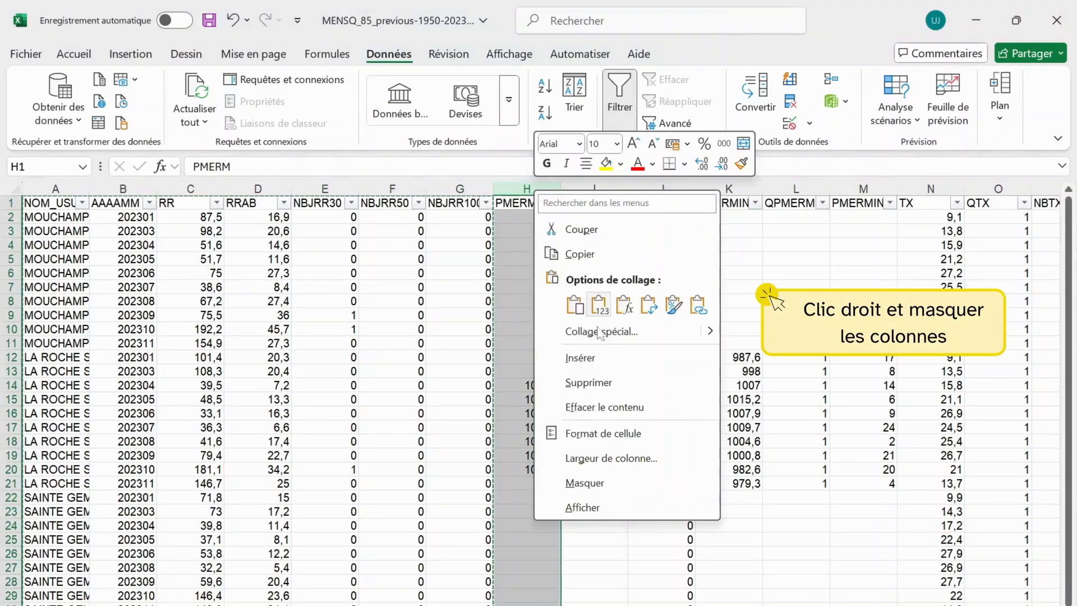
{"action": "left_click", "coordinate": [605, 493]}
{"action": "left_click", "coordinate": [510, 331]}
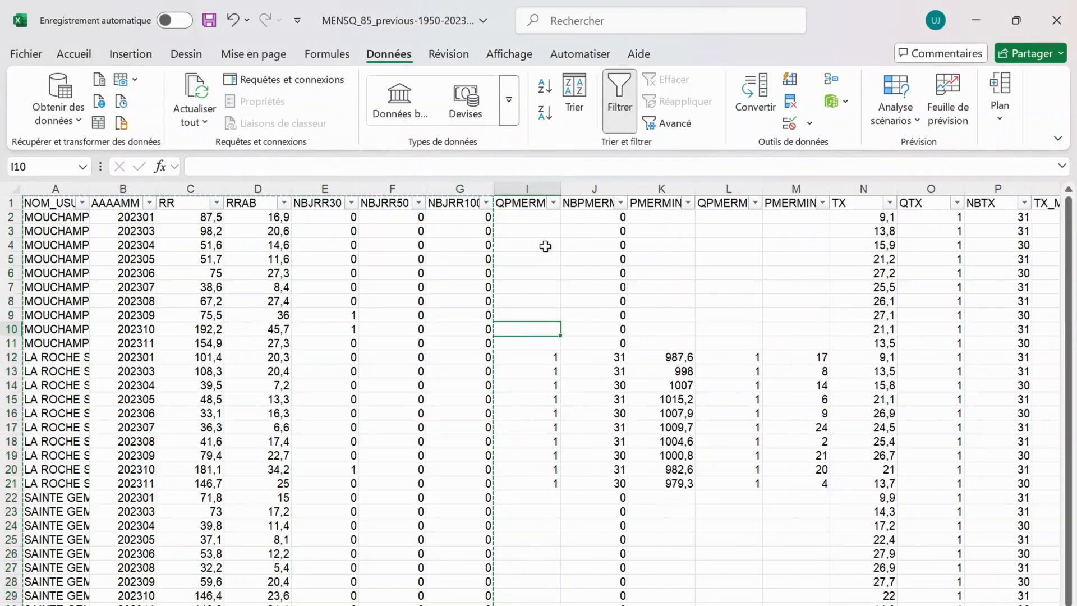
Hide columns I to L together, starting with the QPMERM column
{"action": "left_click", "coordinate": [547, 289]}
{"action": "left_click_drag", "start_coordinate": [523, 182], "coordinate": [733, 247]}
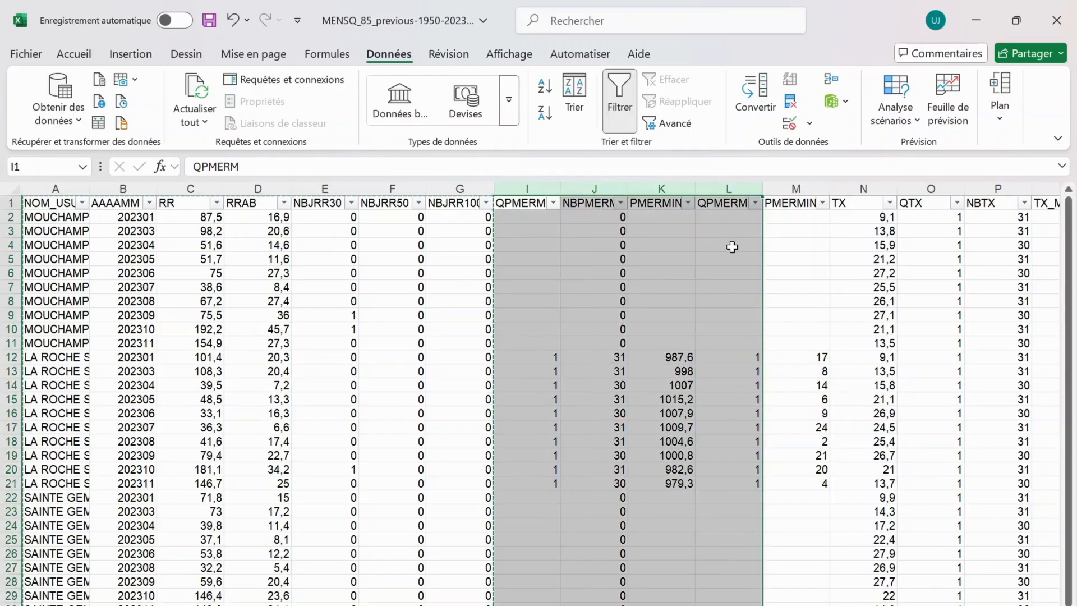
{"action": "right_click", "coordinate": [732, 247]}
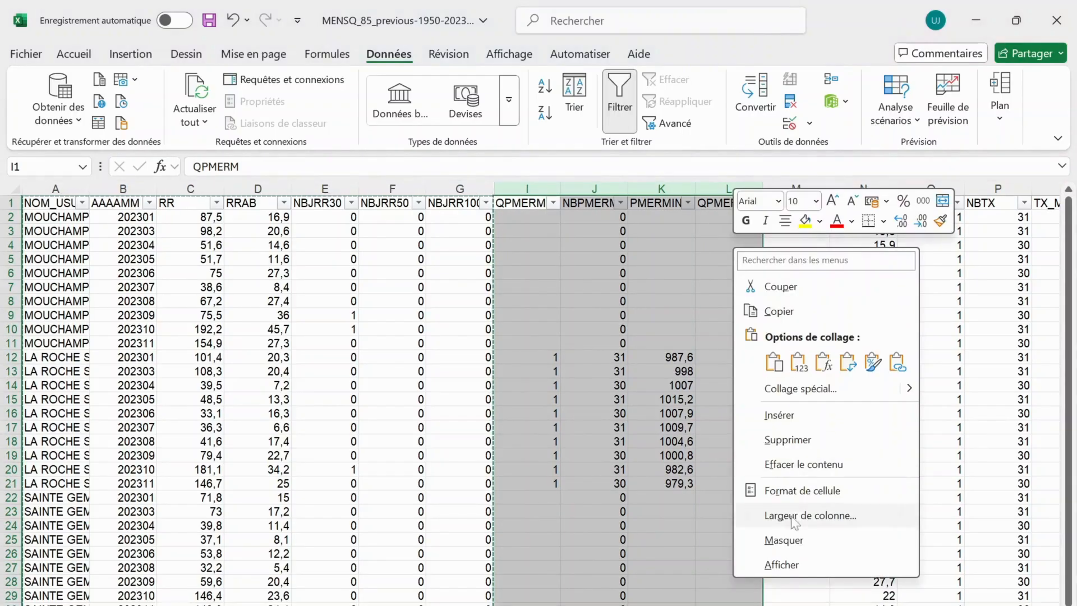
{"action": "left_click", "coordinate": [792, 534]}
{"action": "left_click", "coordinate": [539, 387]}
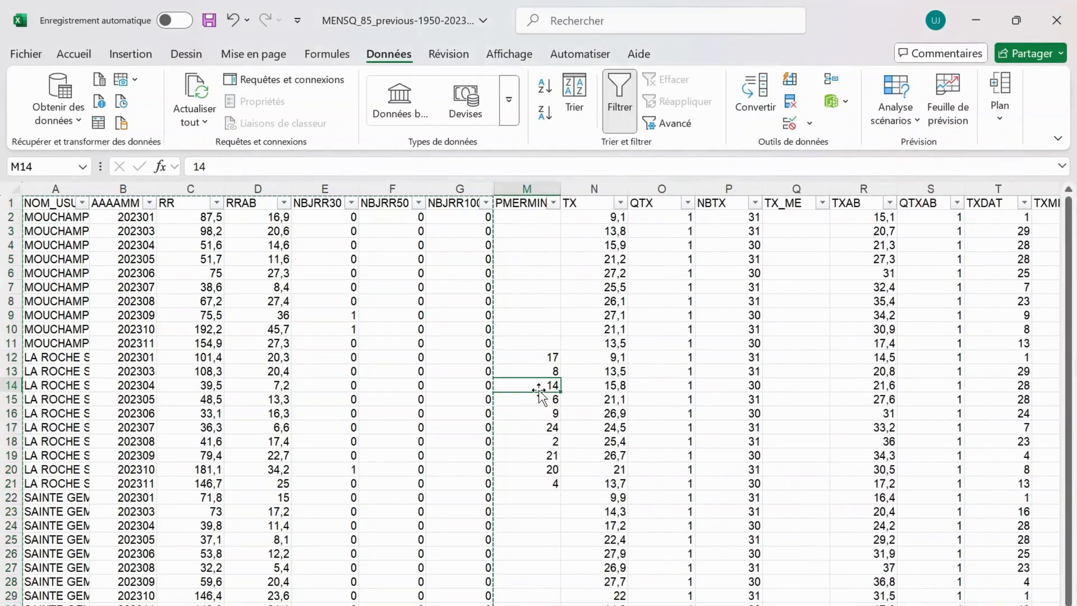
Unhide the columns between NBJRR100 (column G) and column M
{"action": "left_click", "coordinate": [462, 185]}
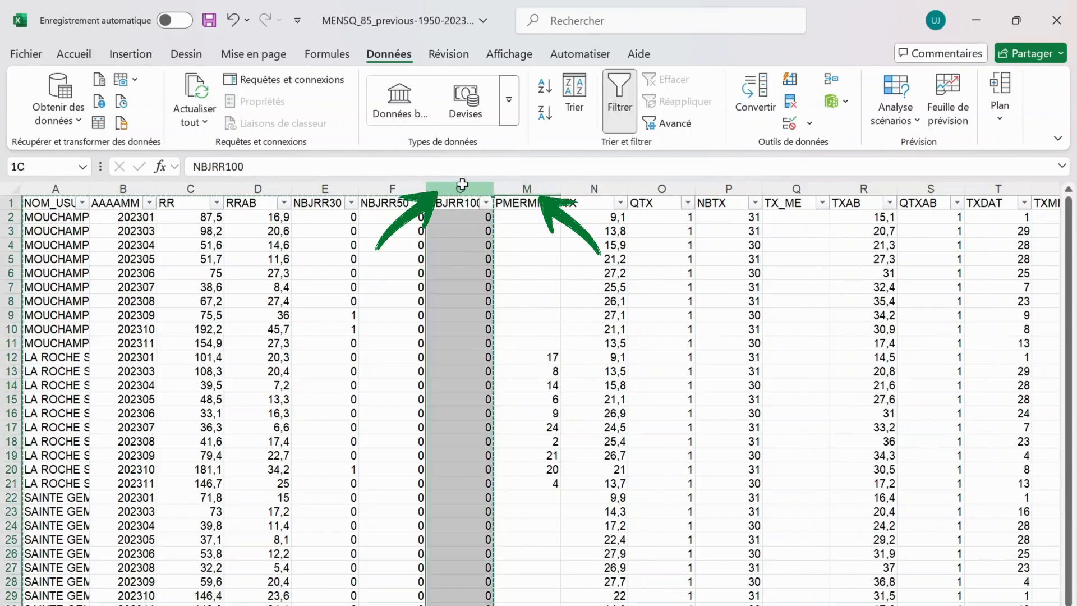
{"action": "left_click", "coordinate": [525, 184]}
{"action": "left_click_drag", "start_coordinate": [459, 194], "coordinate": [522, 196]}
{"action": "right_click", "coordinate": [522, 196]}
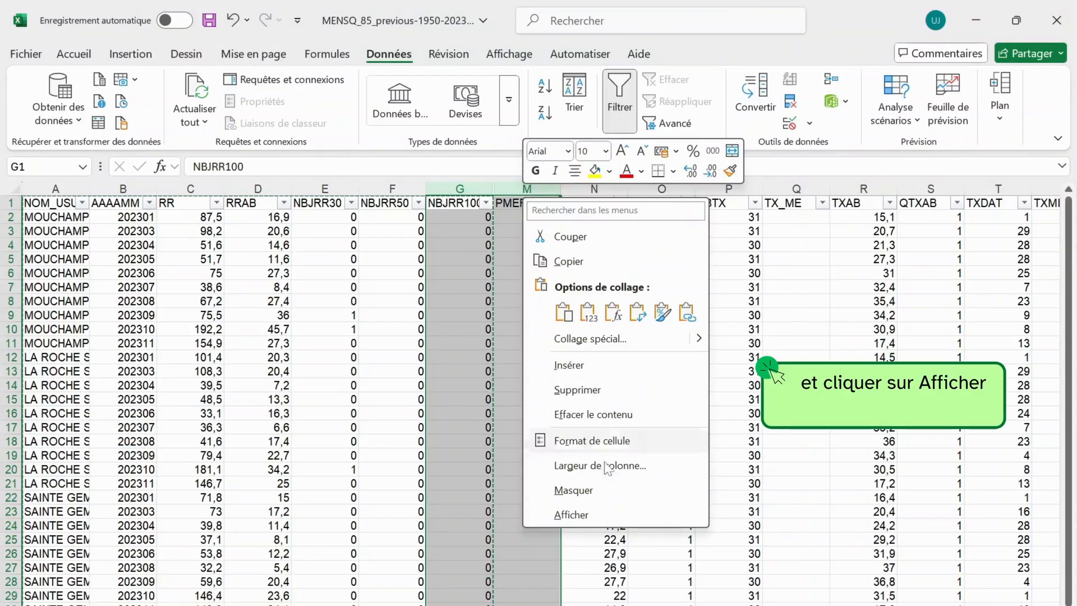
{"action": "left_click", "coordinate": [589, 514]}
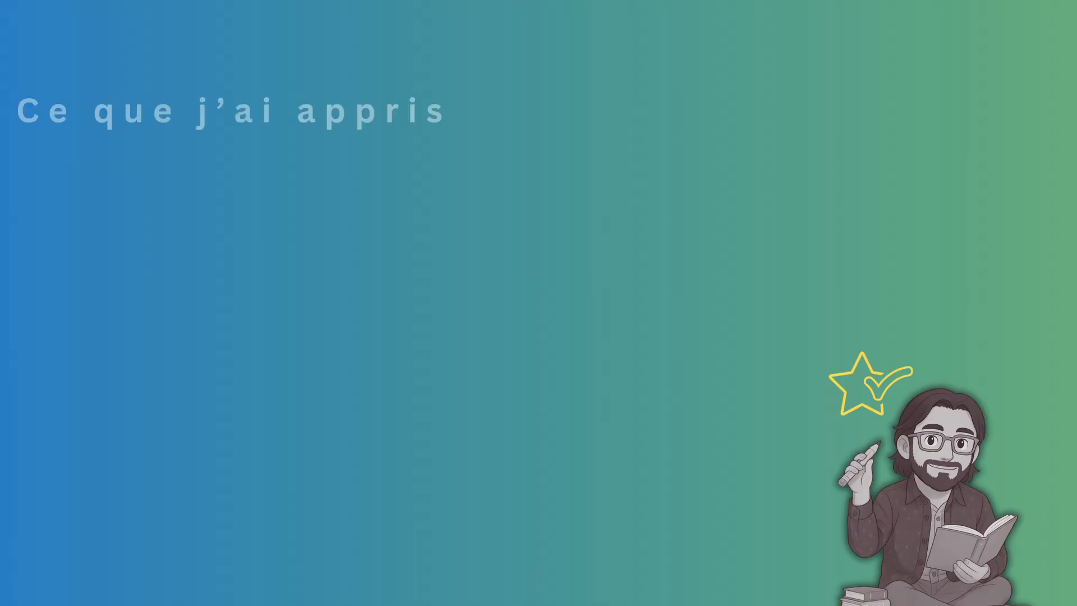